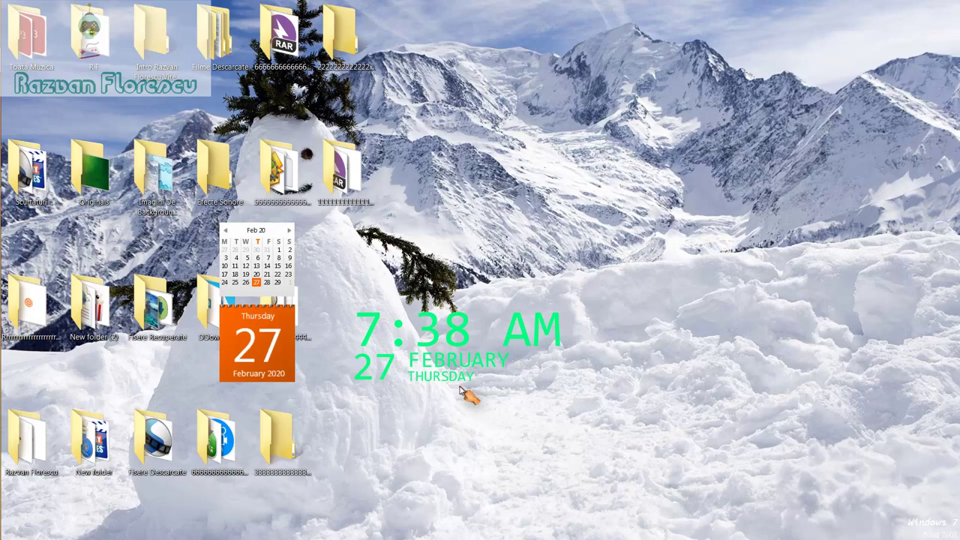
Step: Open the Ninite website at ninite.com in the Chrome browser
mouse_move(3, 255)
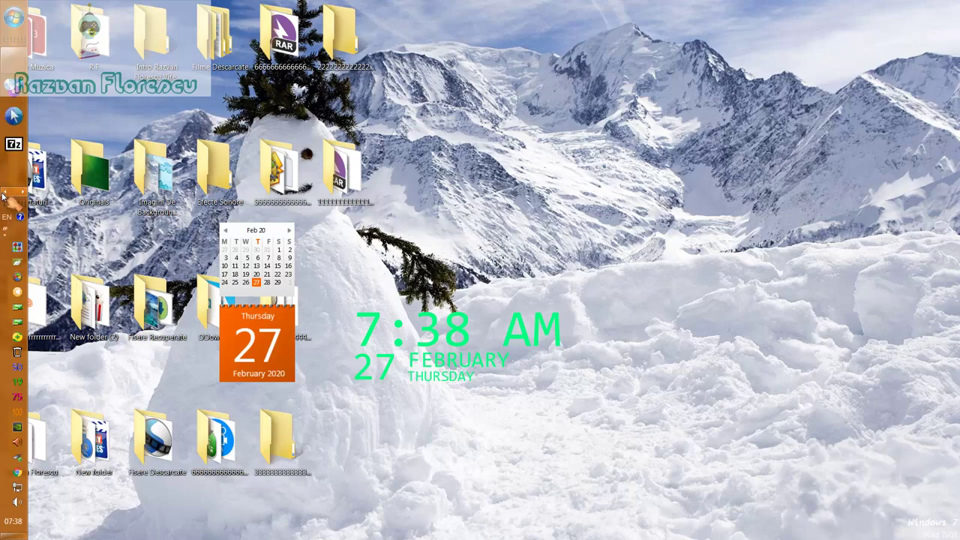
mouse_move(15, 66)
click(127, 88)
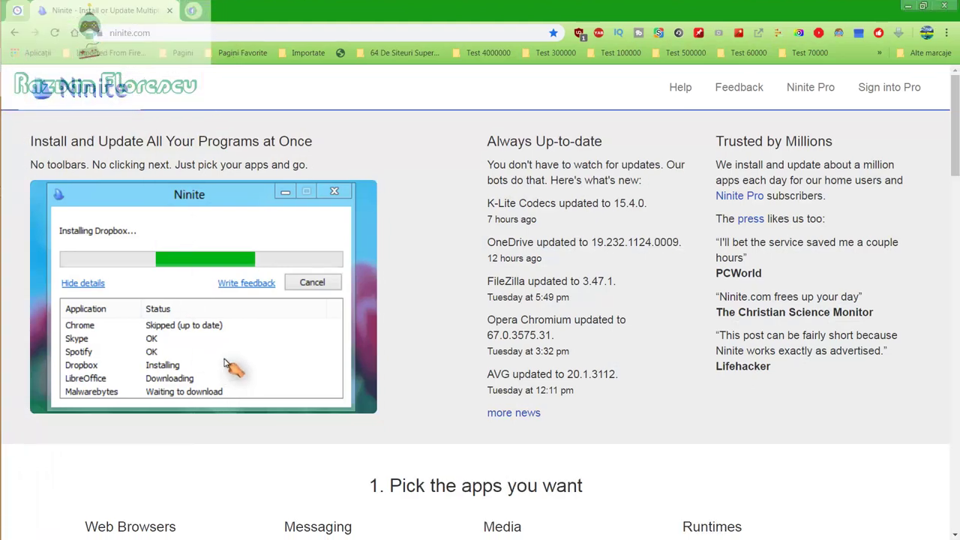
Step: Examine the app categories offered on the Ninite page, from Web Browsers and Imaging through Developer Tools and Utilities
scroll(239, 462, down, 2)
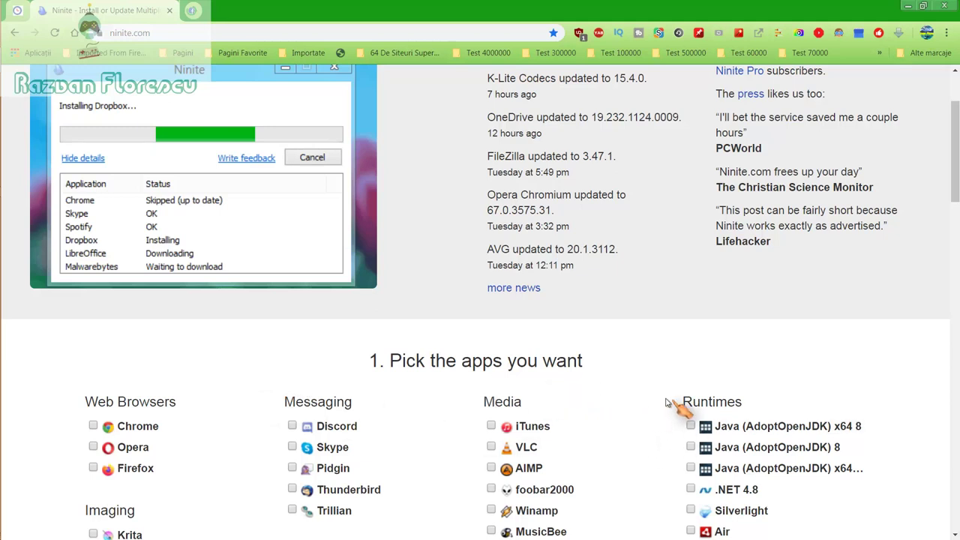
scroll(613, 435, down, 2)
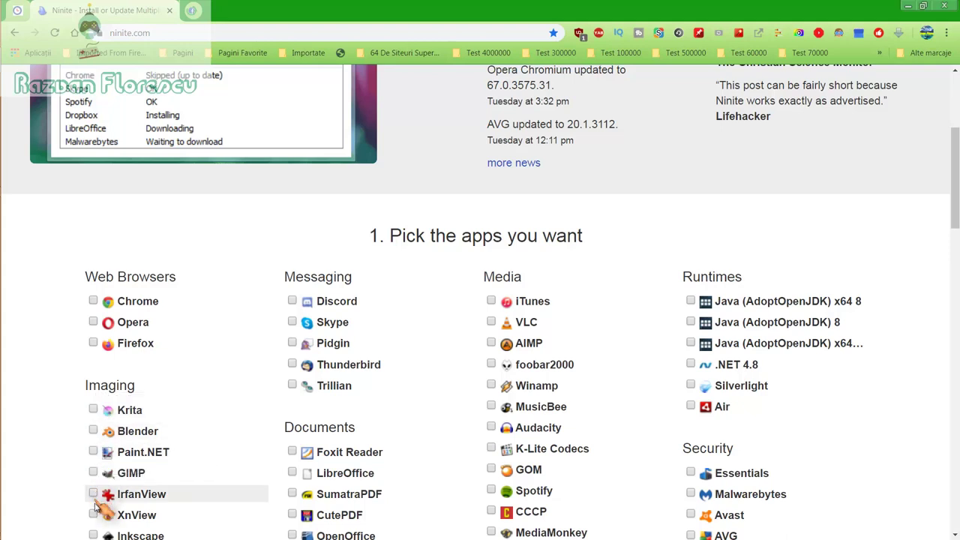
scroll(96, 512, down, 1)
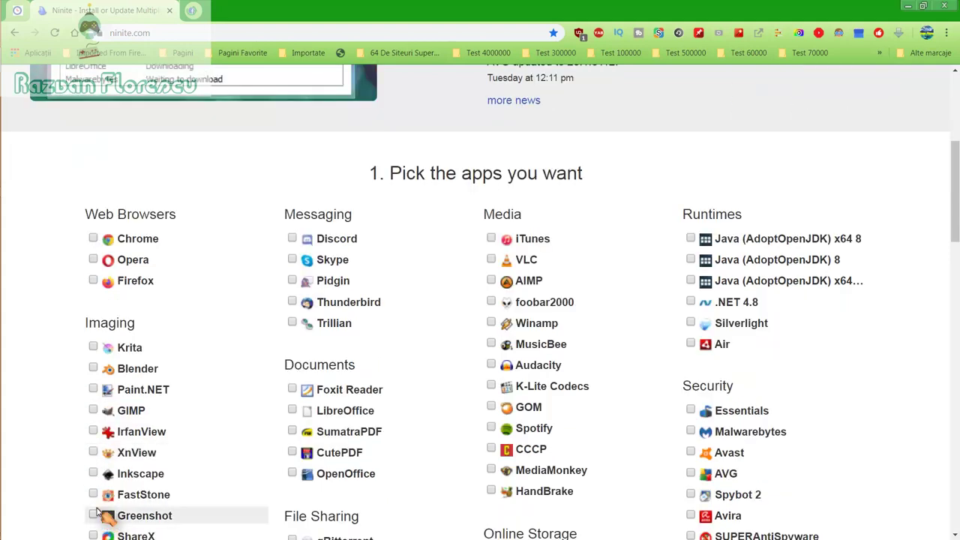
scroll(103, 516, down, 1)
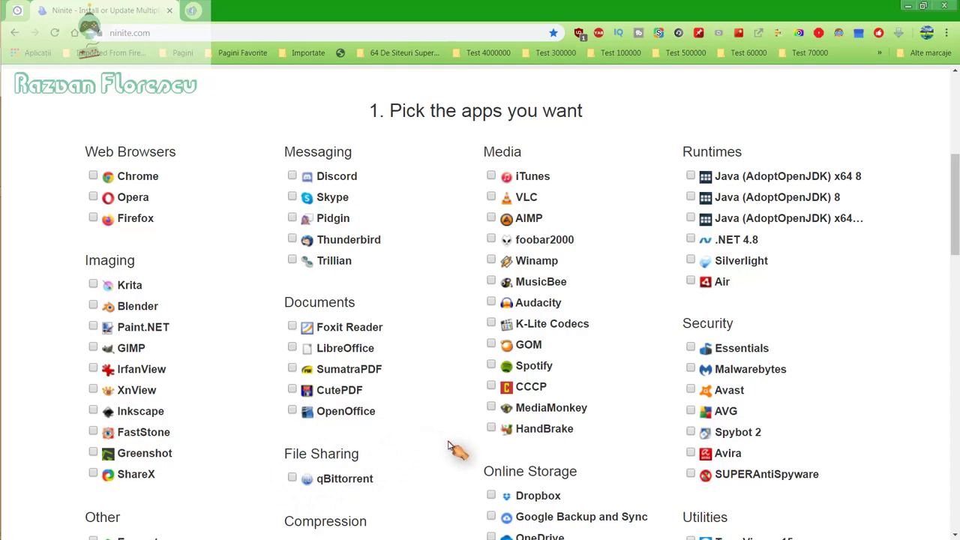
scroll(455, 449, down, 1)
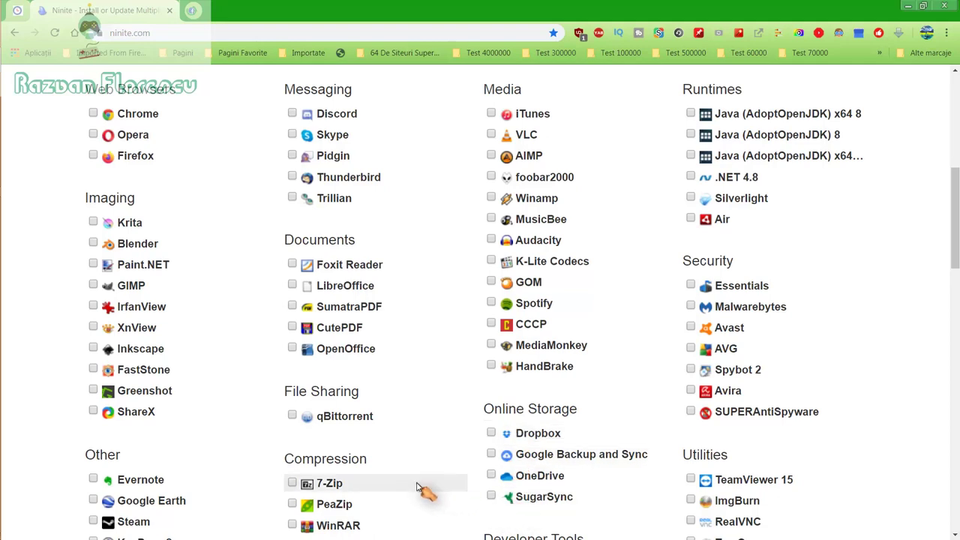
scroll(390, 472, down, 2)
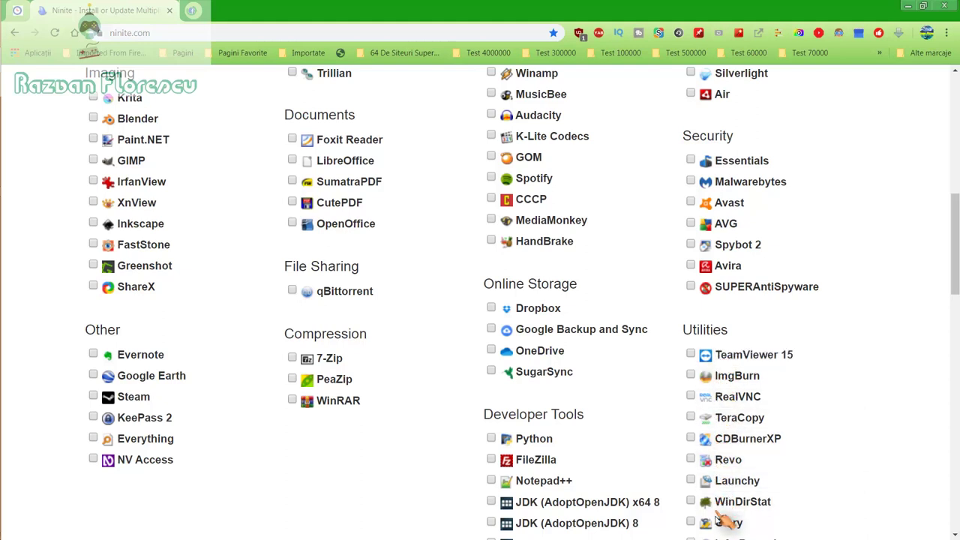
scroll(725, 519, down, 1)
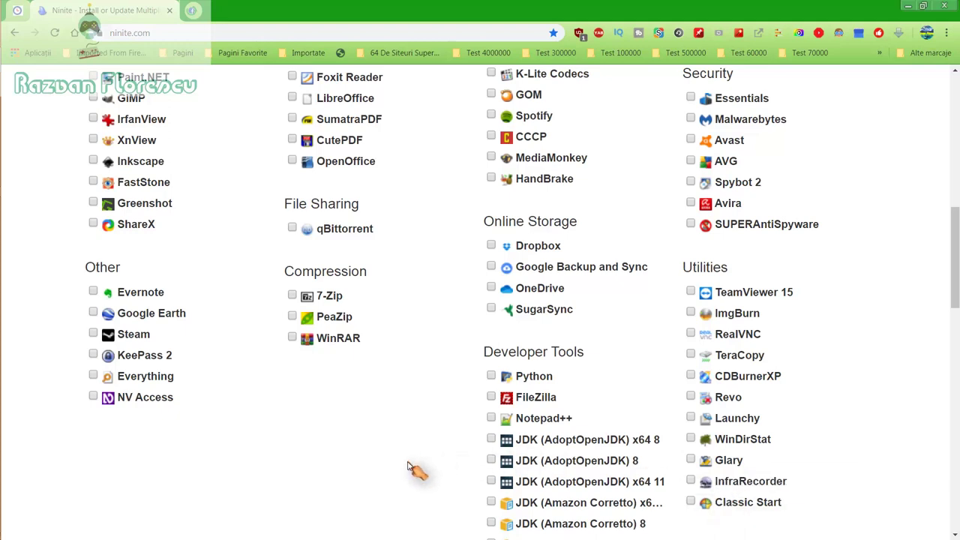
scroll(408, 452, down, 1)
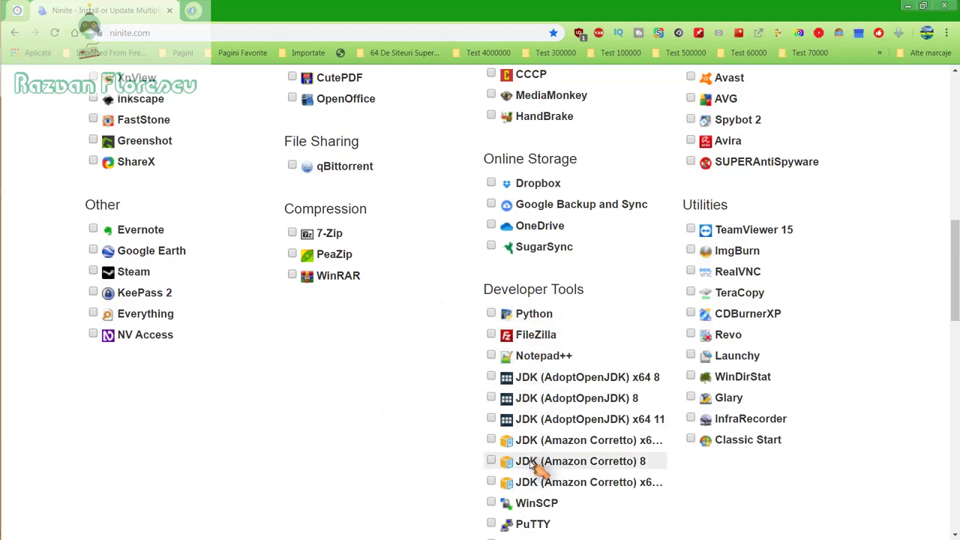
scroll(539, 486, down, 2)
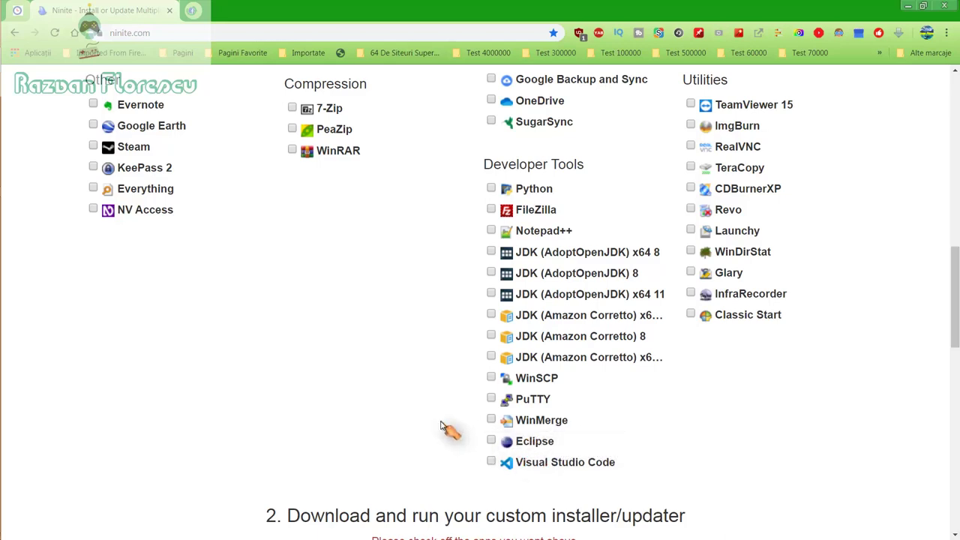
scroll(442, 426, up, 3)
scroll(443, 426, up, 3)
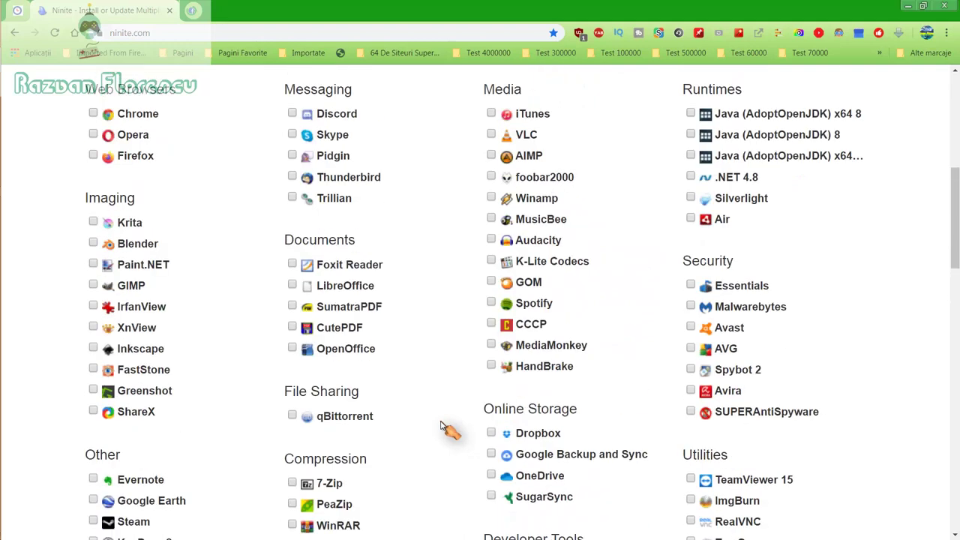
scroll(443, 426, up, 2)
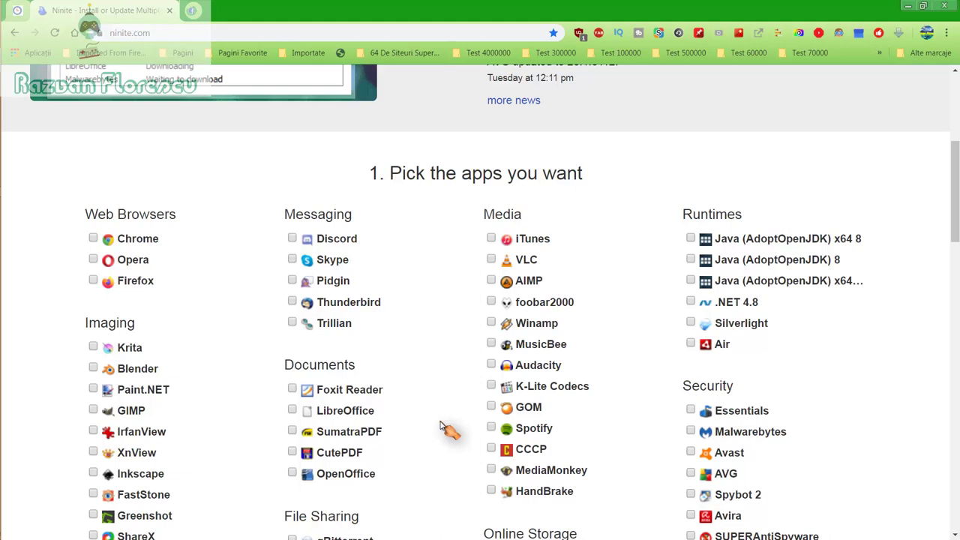
Step: Select Inkscape under Imaging and GOM, MusicBee, CCCP, MediaMonkey and Spotify under Media
click(493, 408)
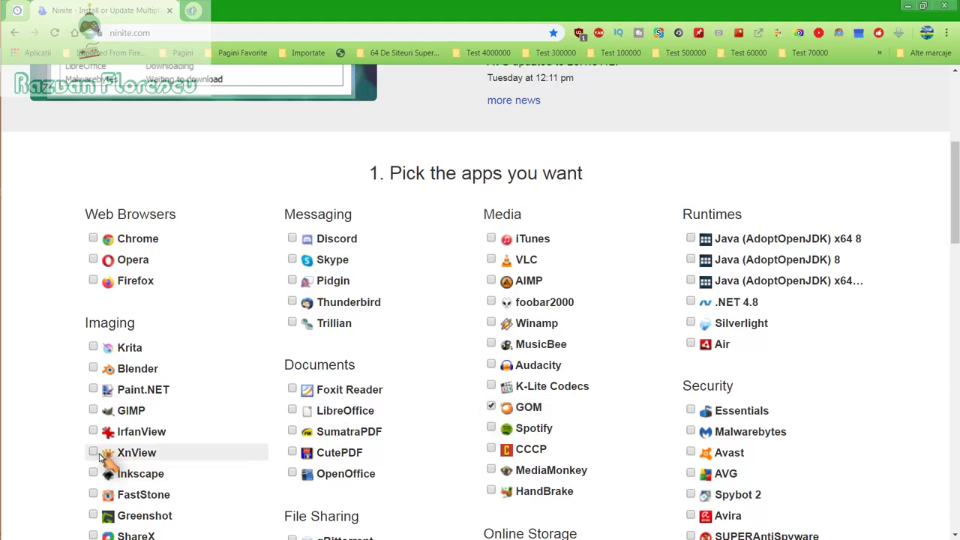
click(95, 481)
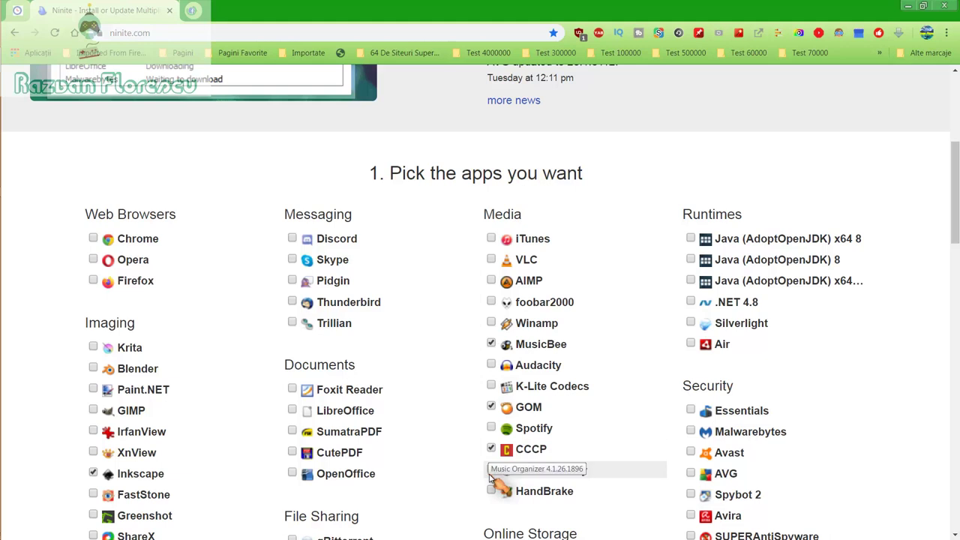
click(492, 470)
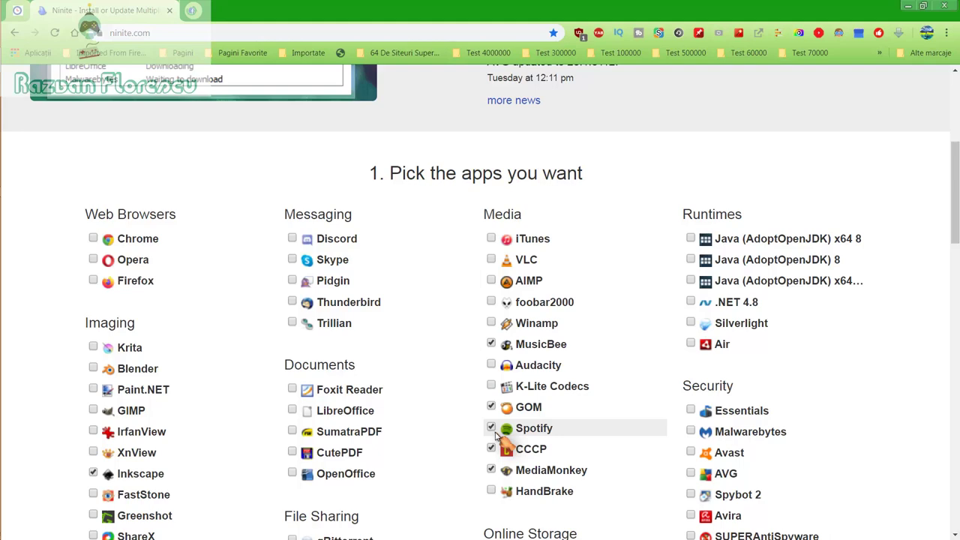
Step: Select Spybot 2 and SUPERAntiSpyware under Security, and SugarSync under Online Storage
scroll(495, 435, down, 2)
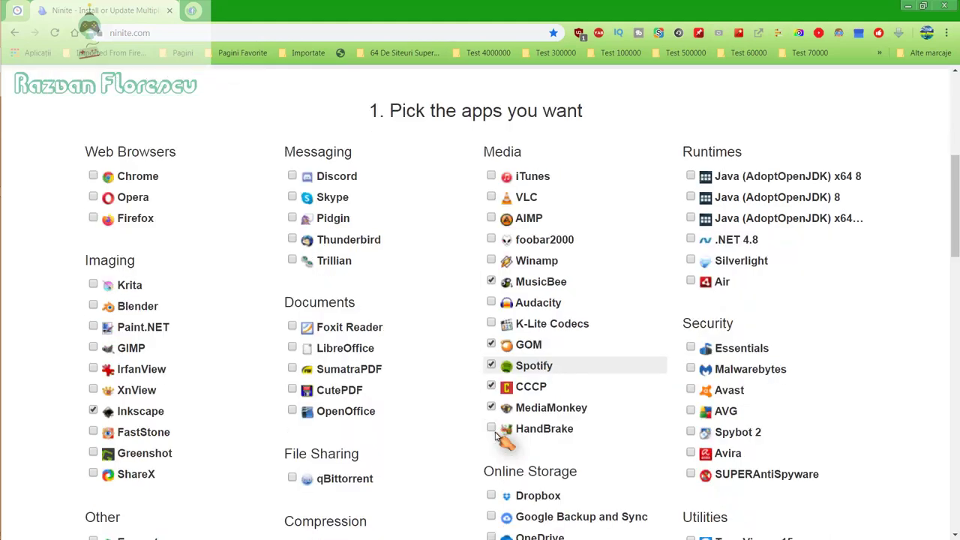
click(690, 411)
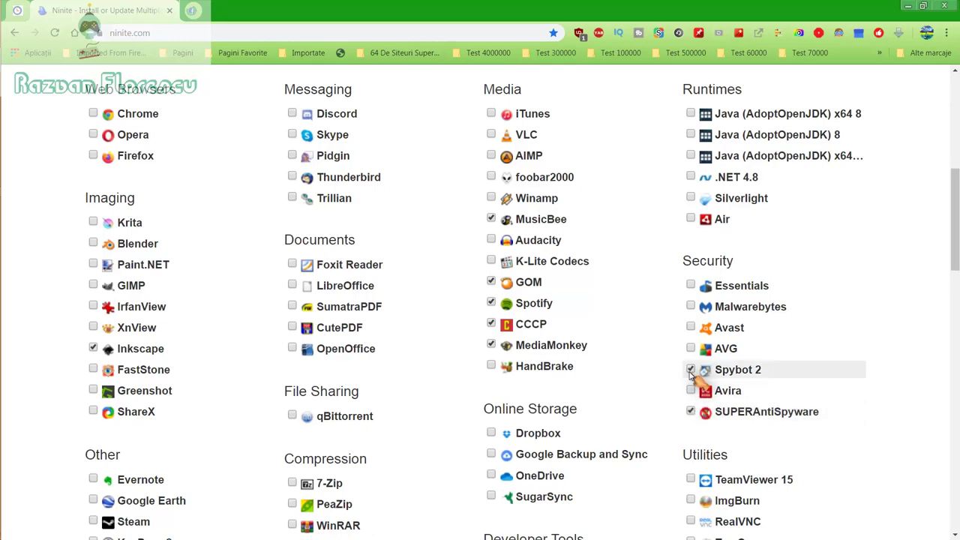
scroll(690, 373, down, 2)
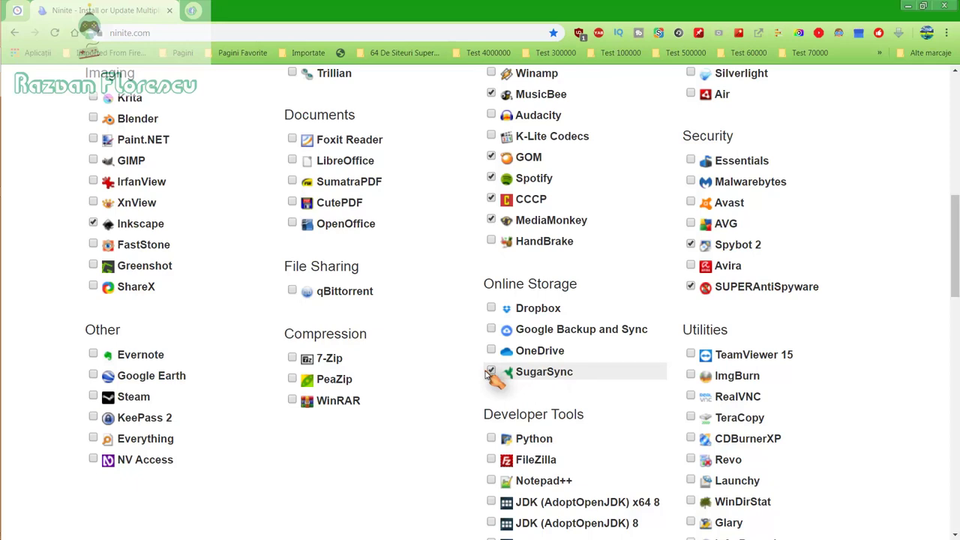
Step: Get the custom Ninite installer for the selected apps and save it to the Desktop under its suggested file name
scroll(489, 377, down, 2)
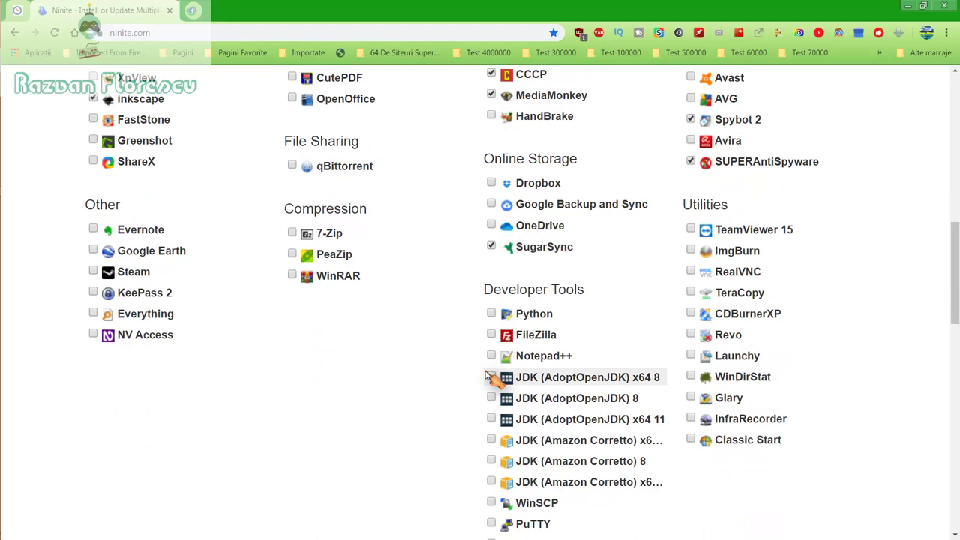
scroll(489, 376, down, 2)
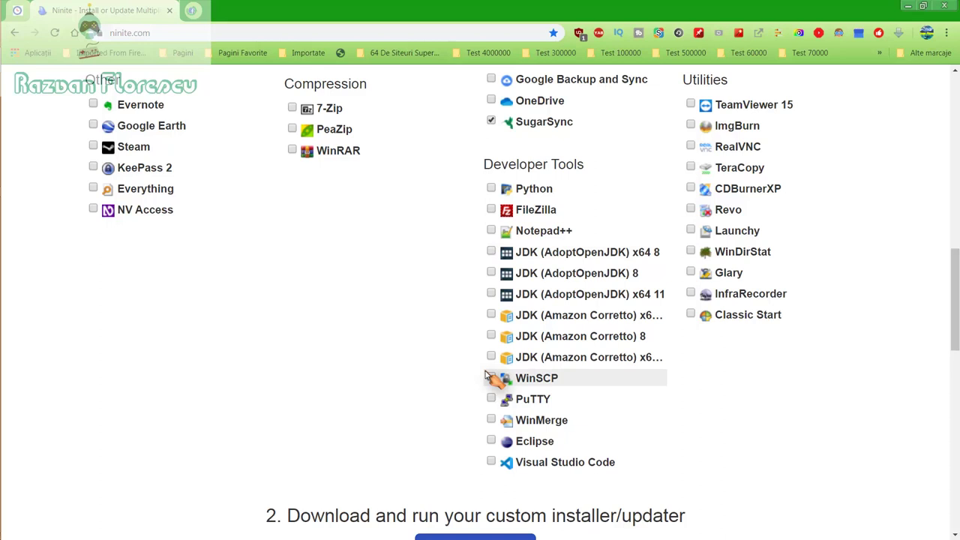
scroll(486, 375, down, 2)
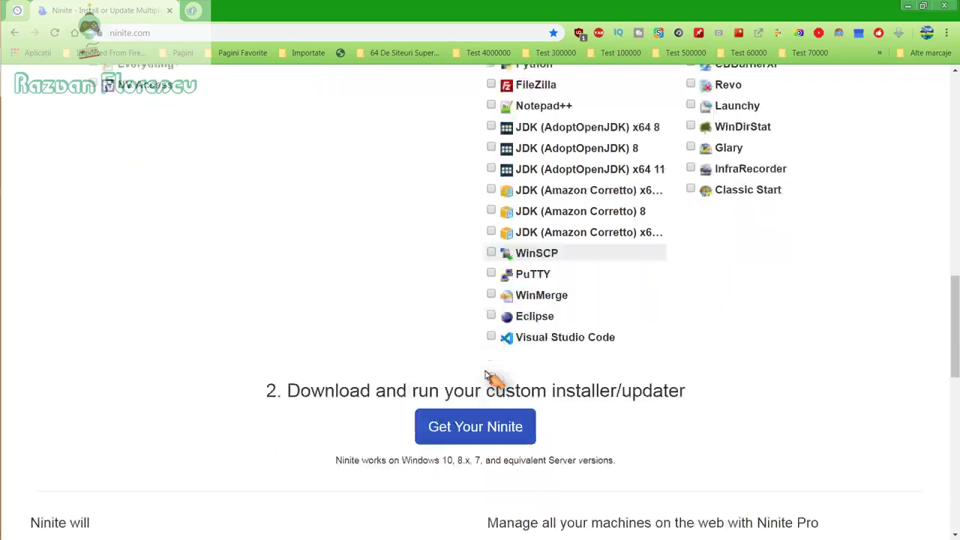
click(478, 425)
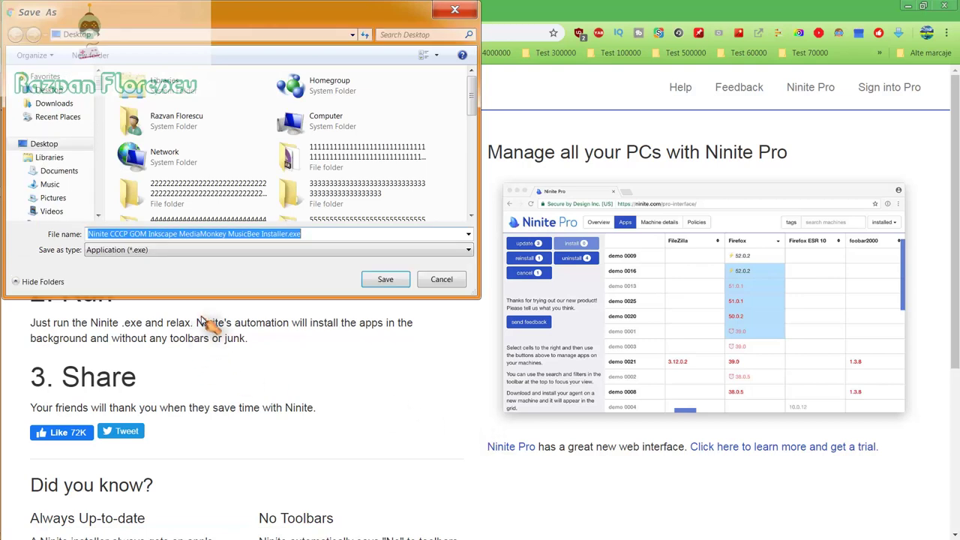
click(244, 257)
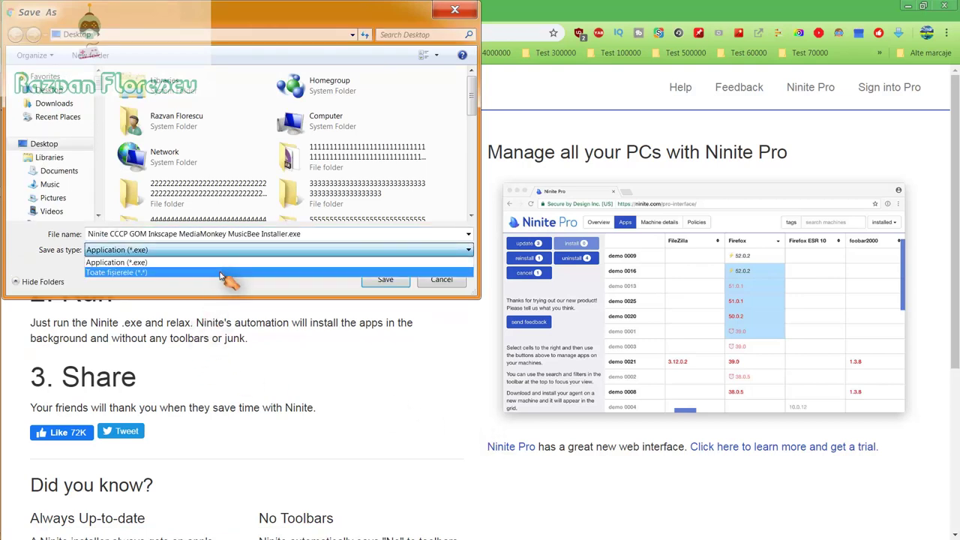
click(307, 267)
click(363, 282)
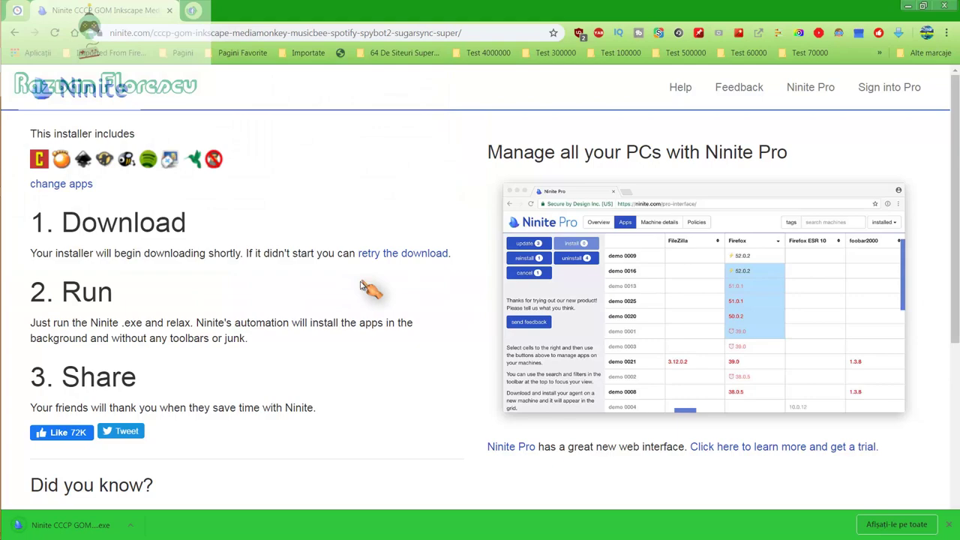
Step: Run the downloaded Ninite installer, close the browser window and show the installation details
click(96, 525)
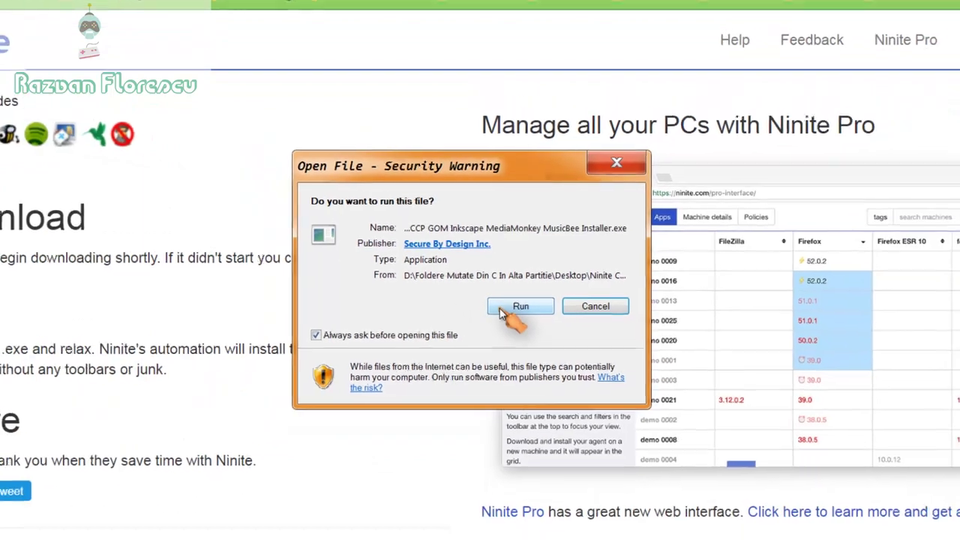
click(524, 323)
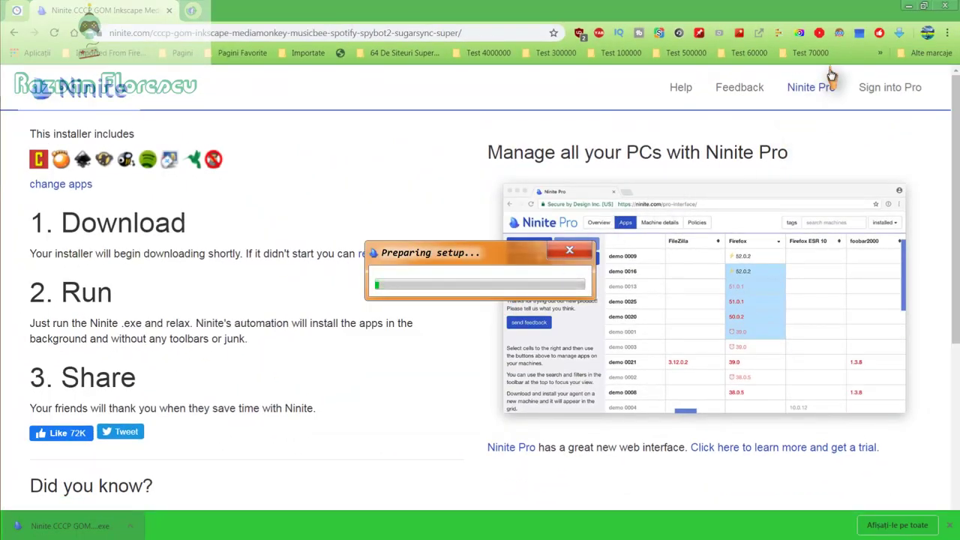
click(944, 6)
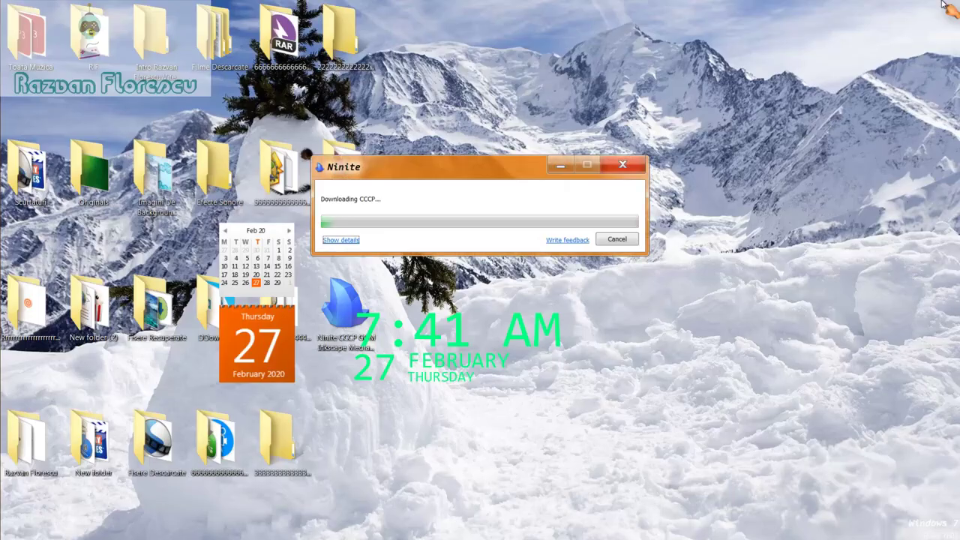
click(341, 240)
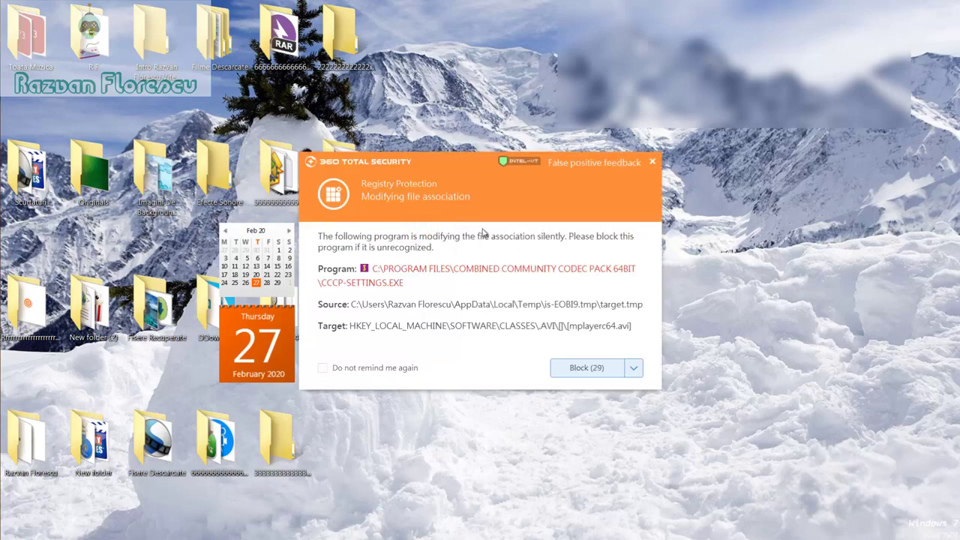
Step: Dismiss each 360 Total Security alert raised while the Ninite installer runs, without blocking any of the programs
click(654, 164)
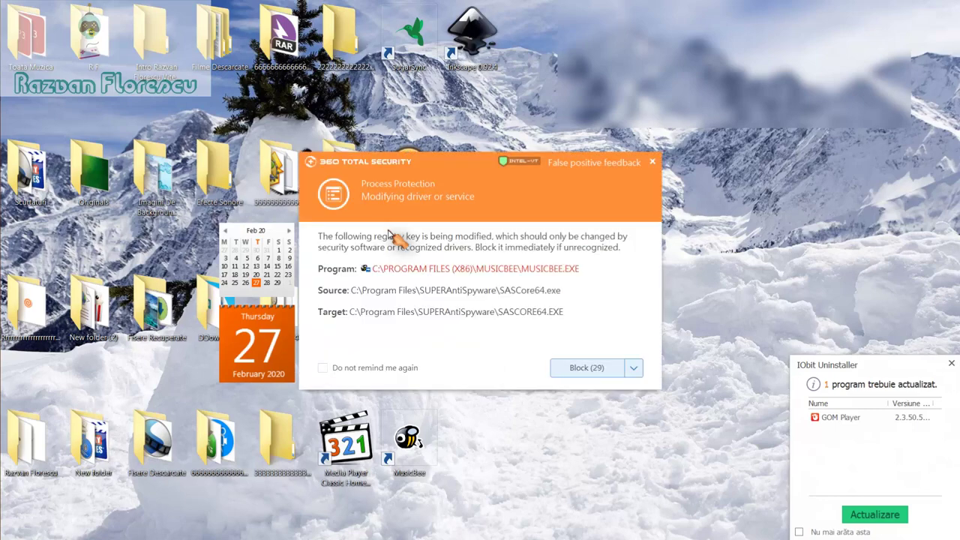
click(654, 163)
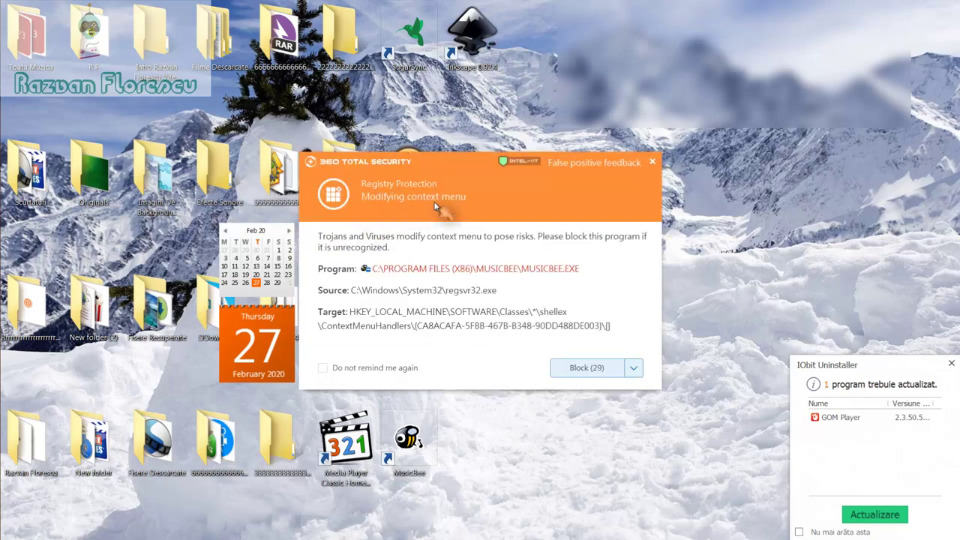
click(653, 162)
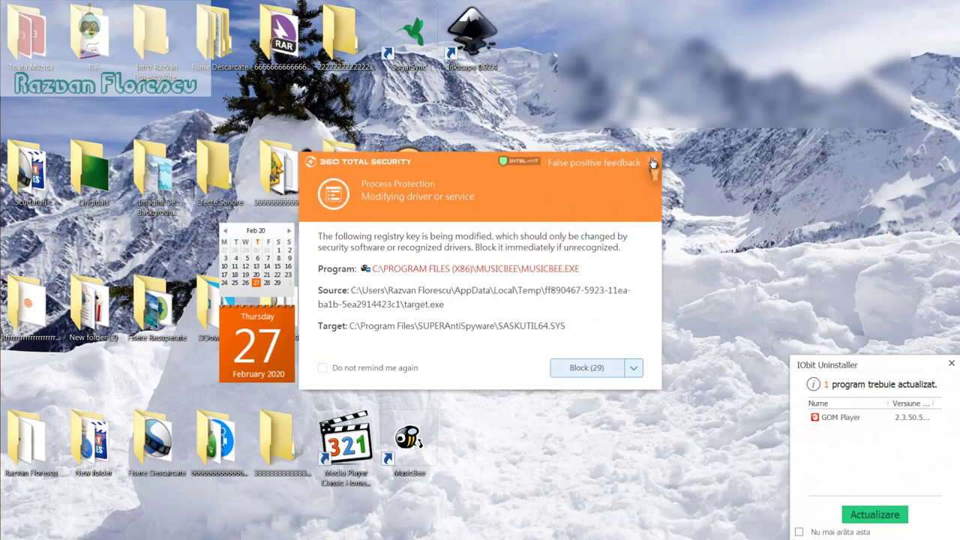
click(654, 163)
click(652, 162)
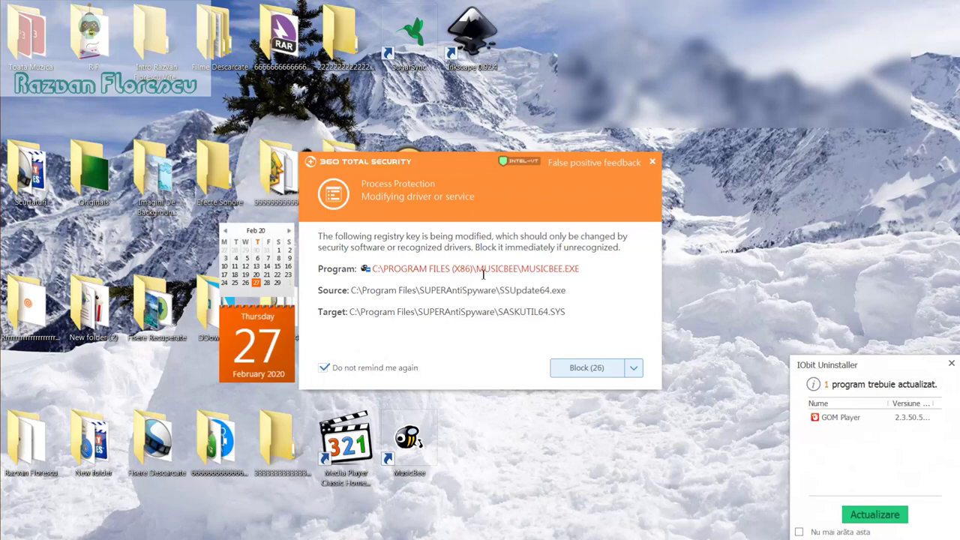
click(652, 163)
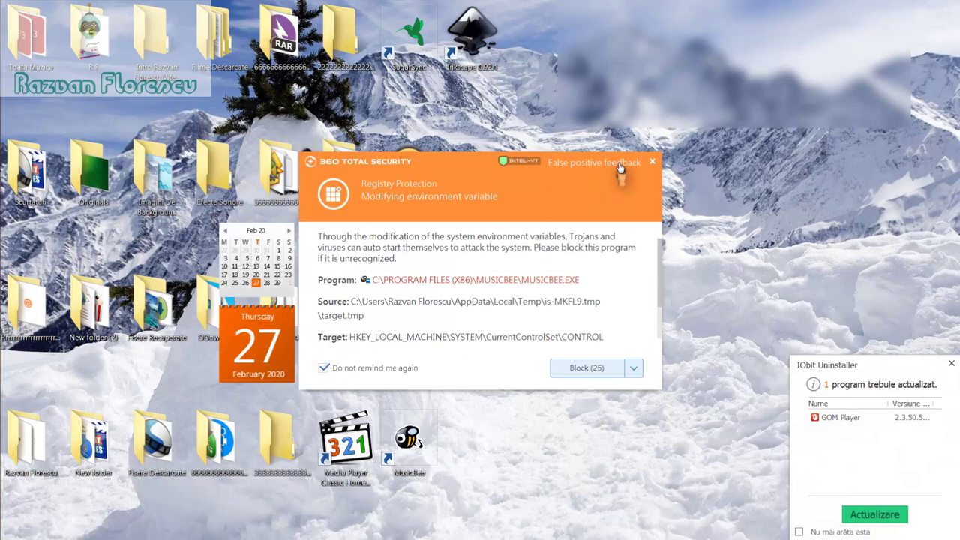
click(654, 164)
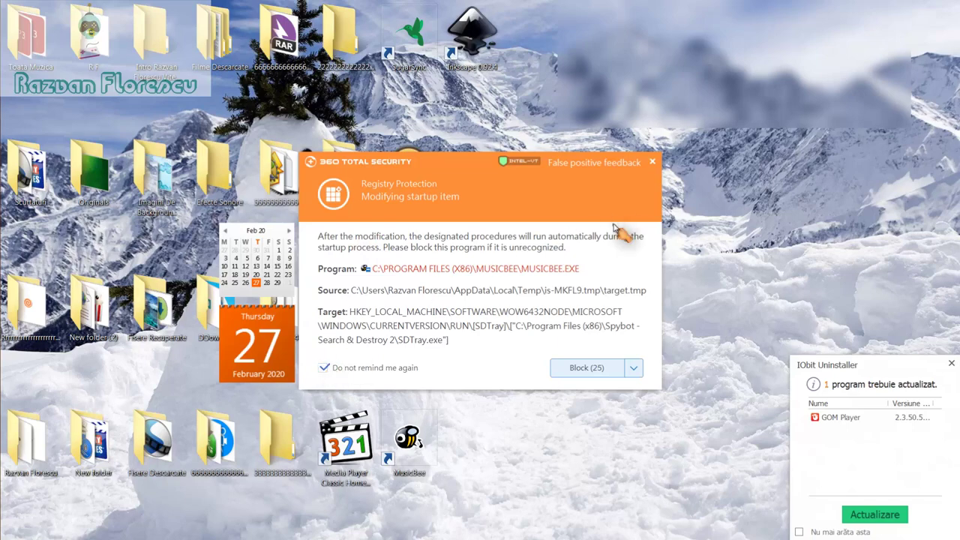
click(653, 162)
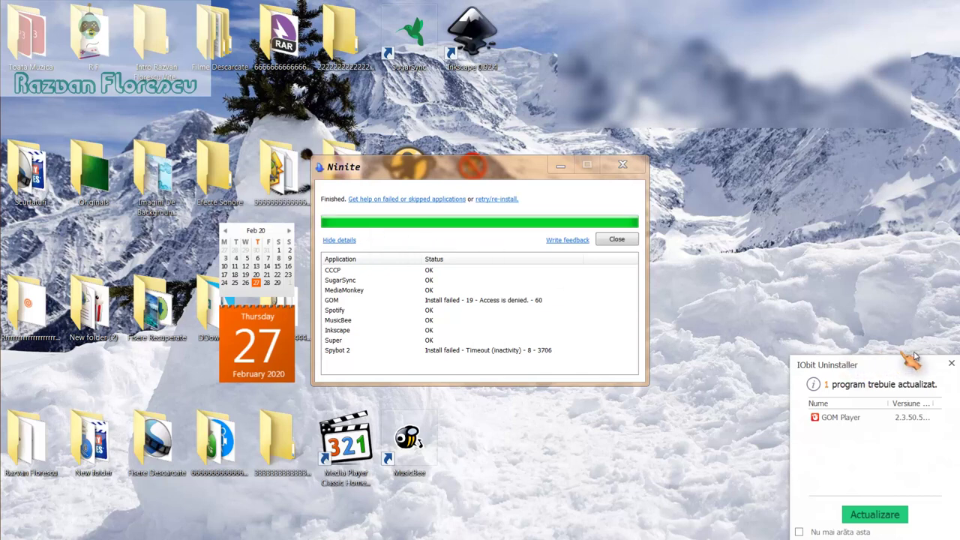
Step: Dismiss the IObit Uninstaller update notice and close the finished Ninite installer
click(948, 365)
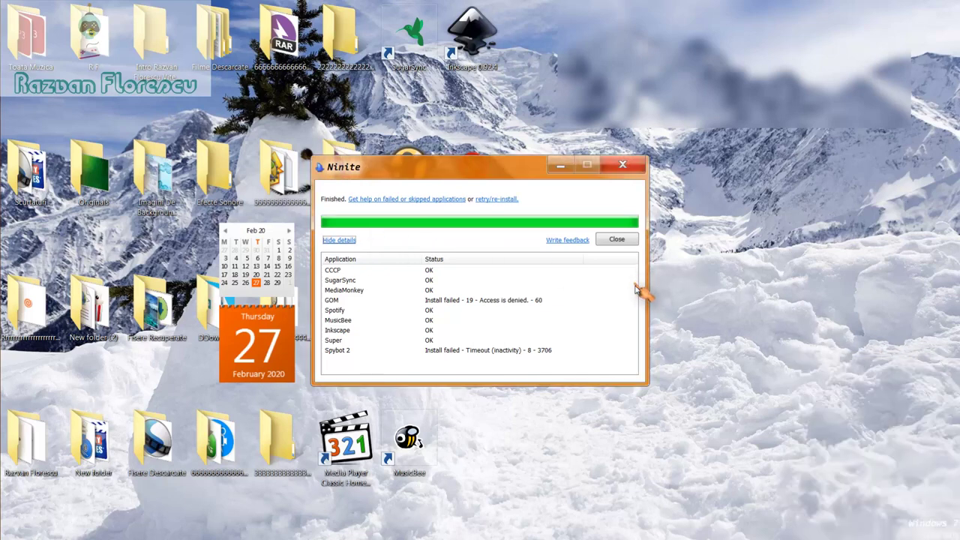
click(617, 240)
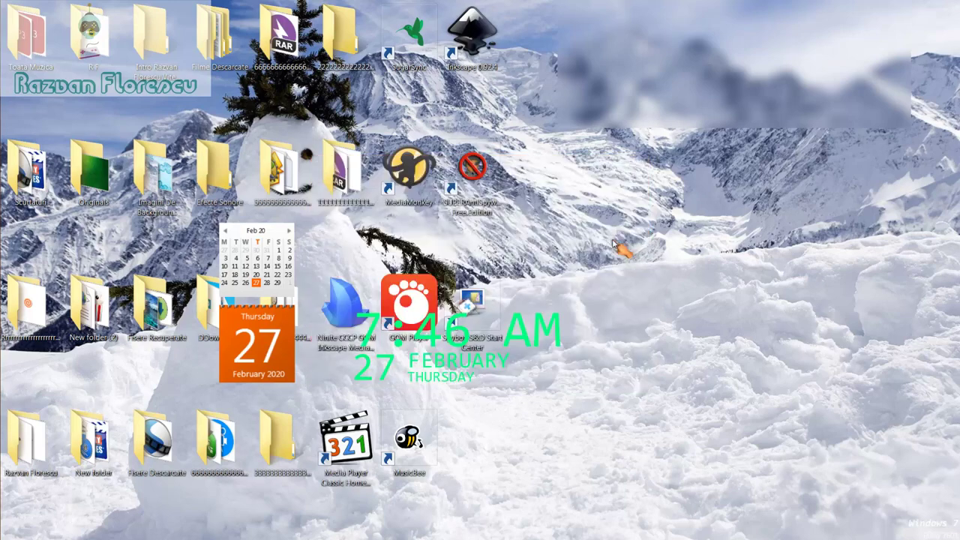
Step: Launch Media Player Classic Home Cinema from the desktop, decline periodic CCCP update checks and maximize the player
double_click(362, 459)
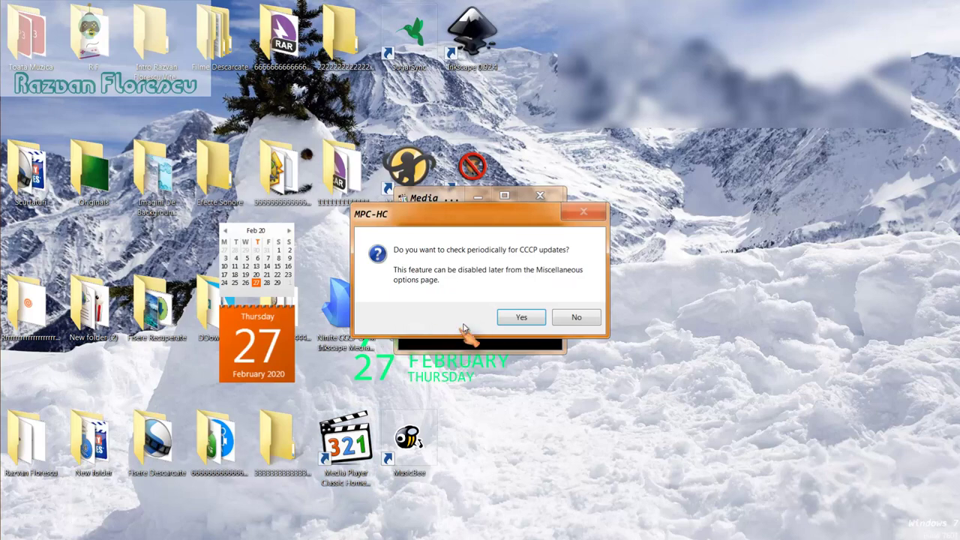
click(573, 319)
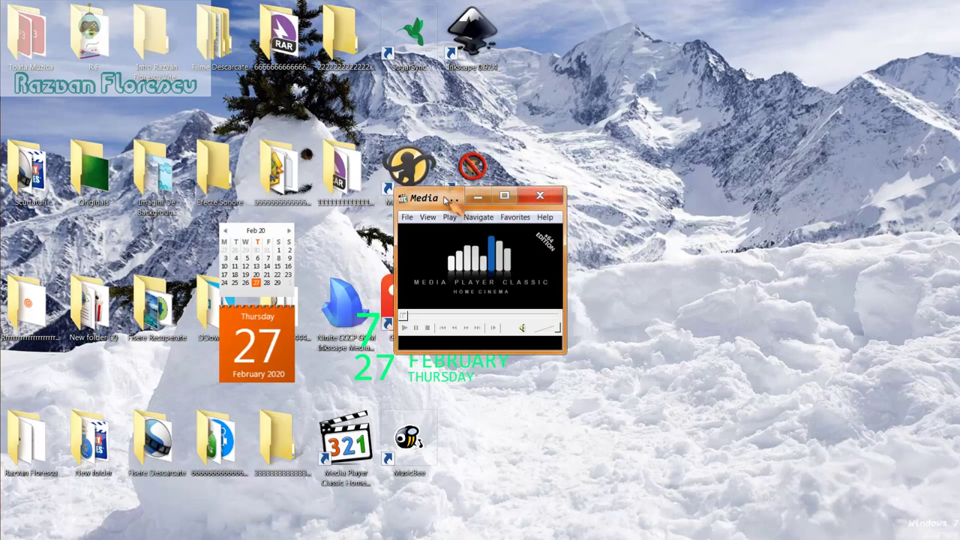
drag(457, 225, 465, 4)
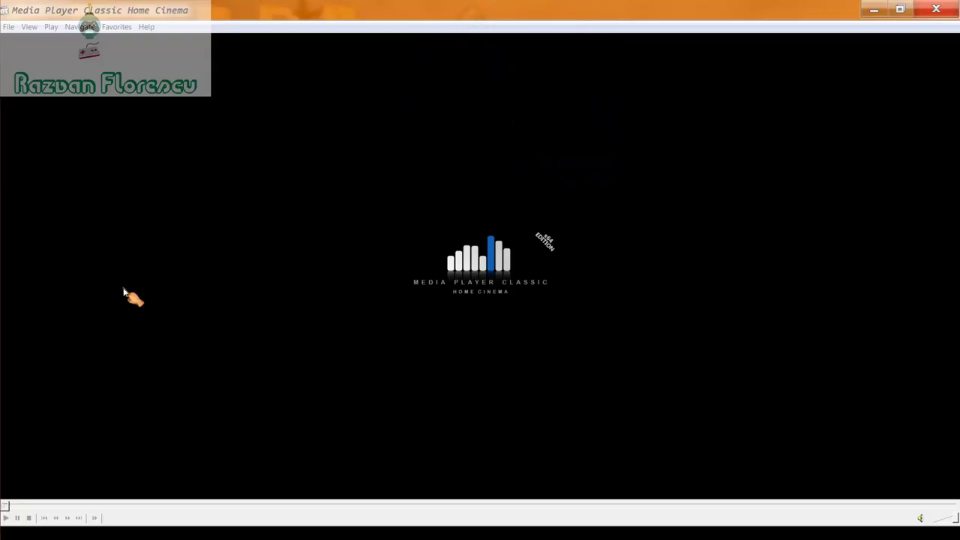
Step: Close the Media Player Classic Home Cinema window
mouse_move(6, 206)
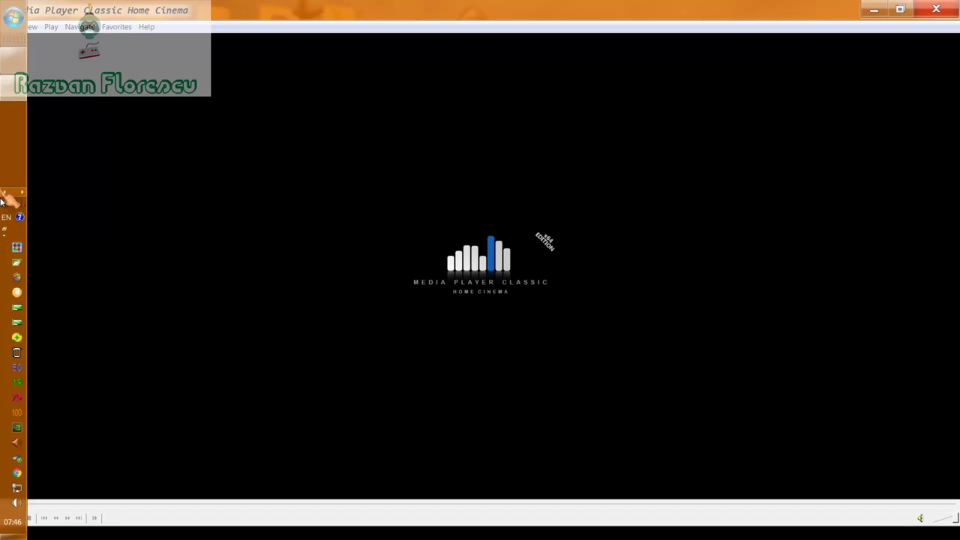
right_click(9, 90)
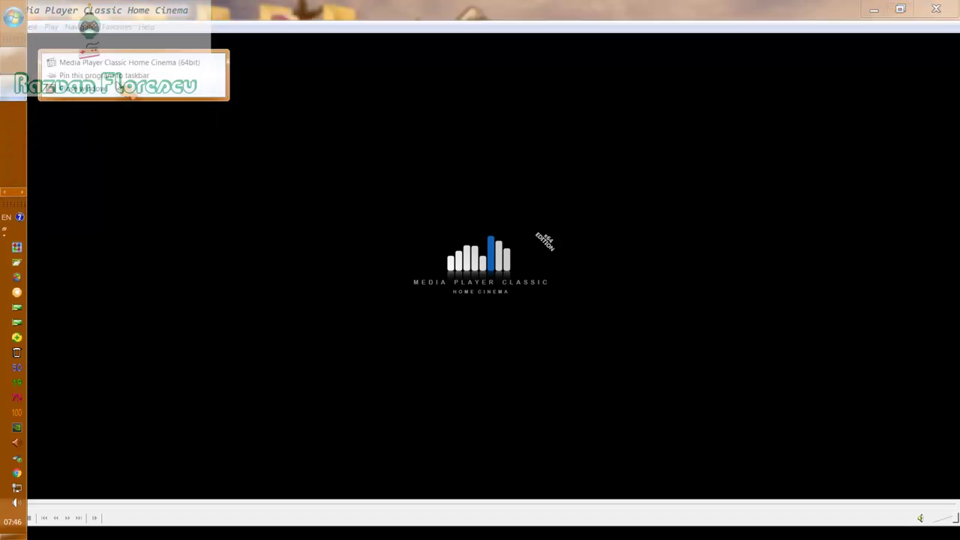
click(132, 87)
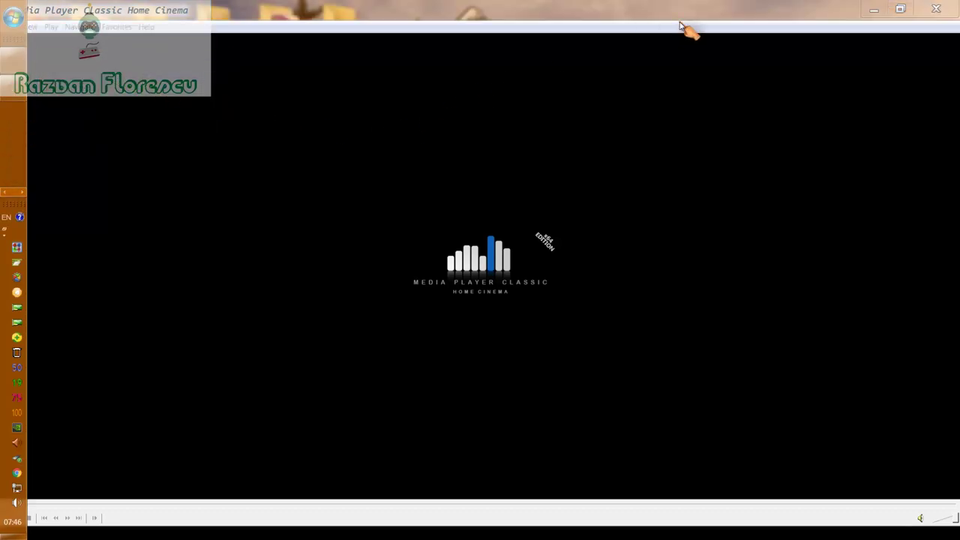
click(936, 9)
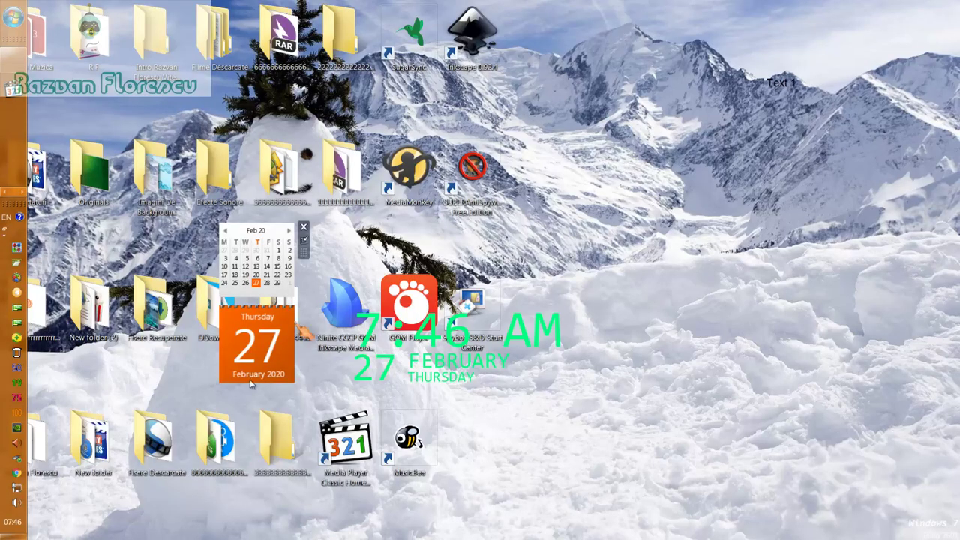
Step: Permanently delete the Ninite installer file from the desktop
click(355, 309)
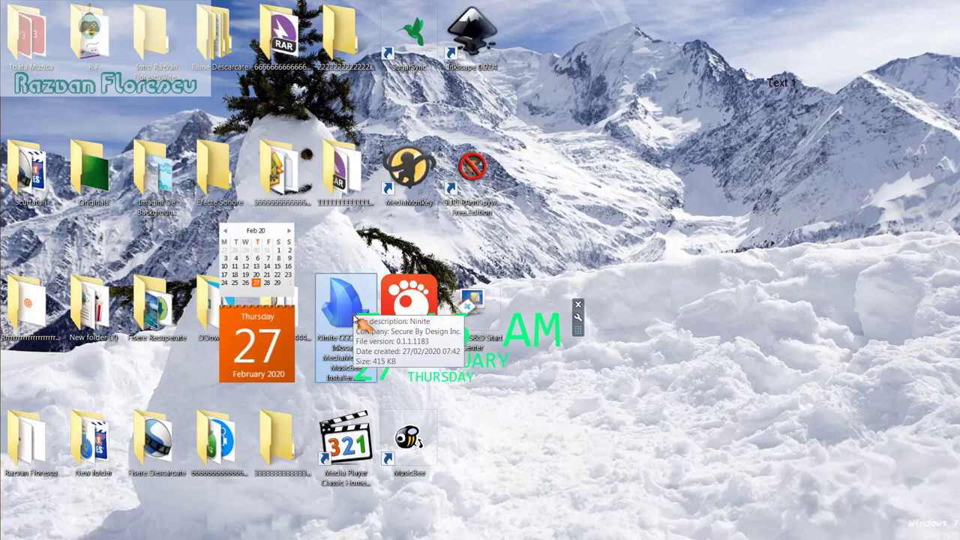
key(shift+Delete)
key(Return)
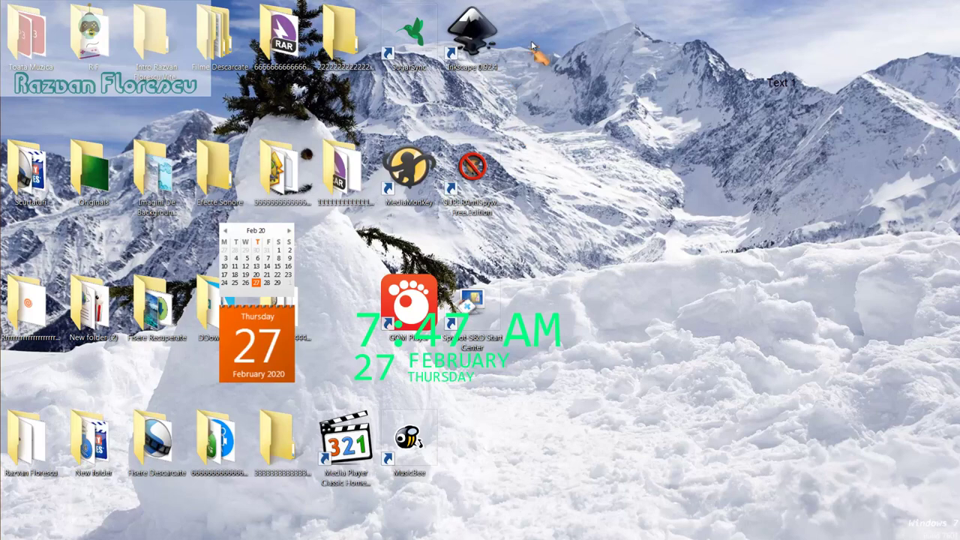
Step: Copy the eight new program shortcuts, including Media Player Classic, from the desktop into the Scurtaturi folder
drag(533, 35, 383, 446)
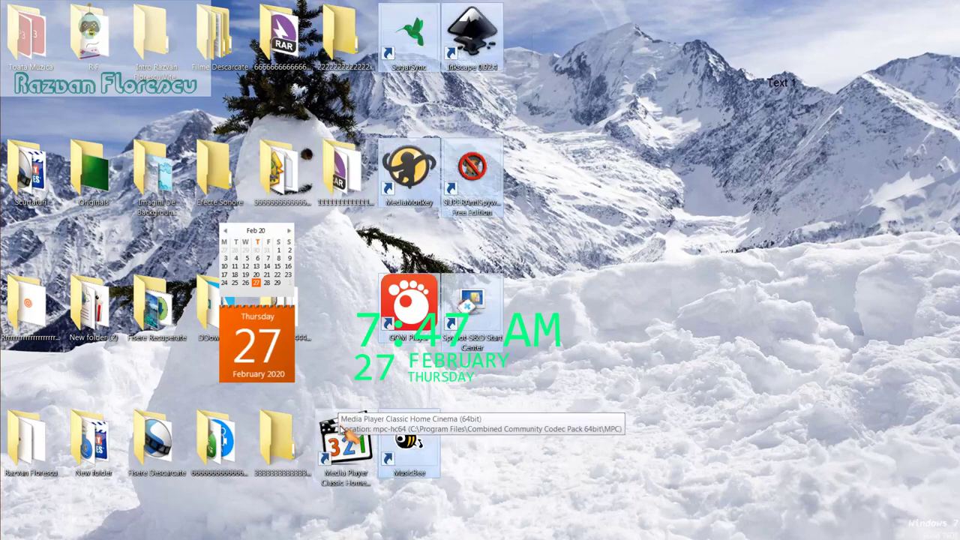
ctrl+click(346, 433)
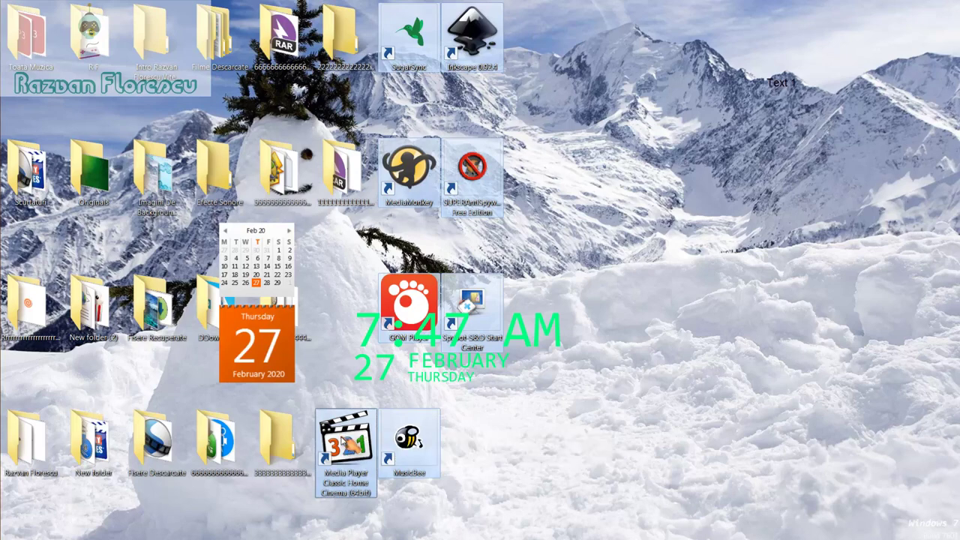
drag(344, 441, 56, 148)
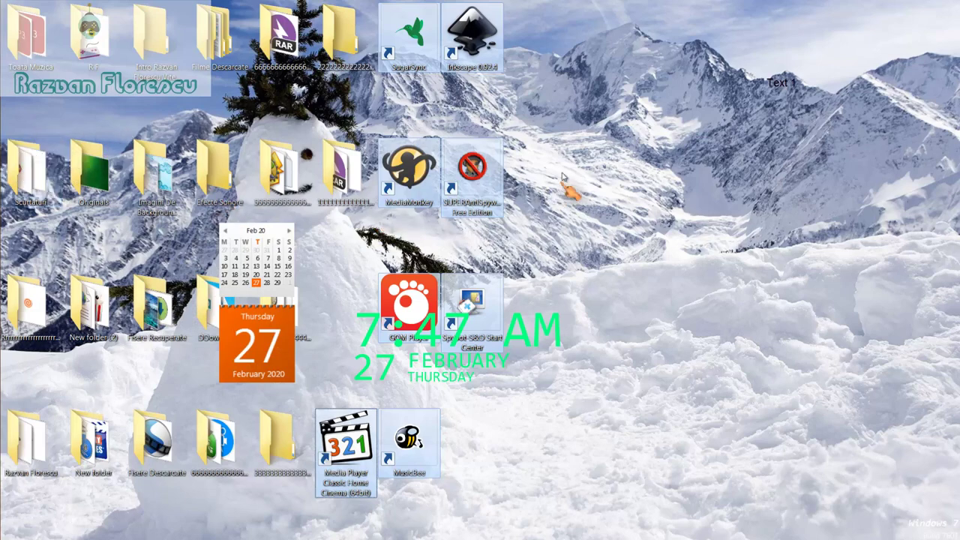
Step: Permanently delete the eight selected program shortcuts from the desktop and refresh the desktop
key(shift+Delete)
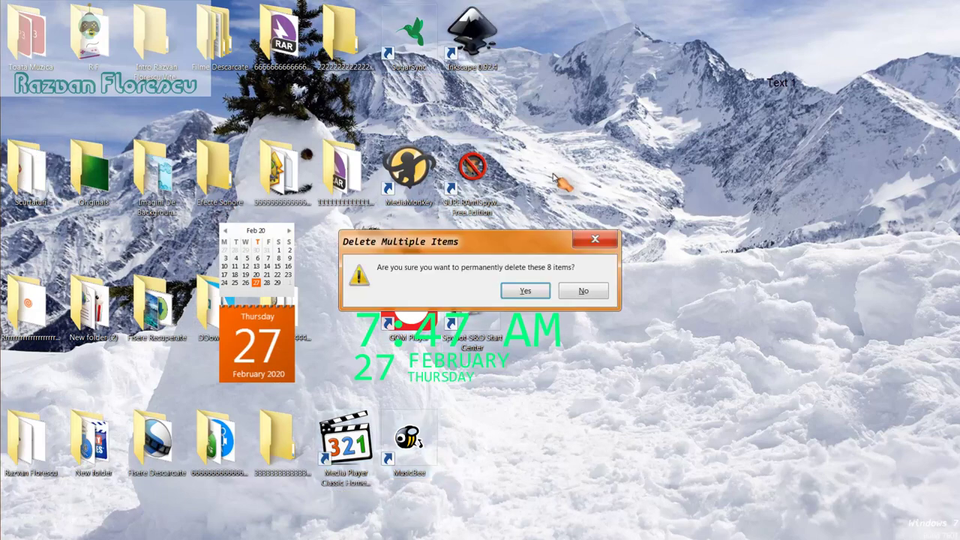
key(Return)
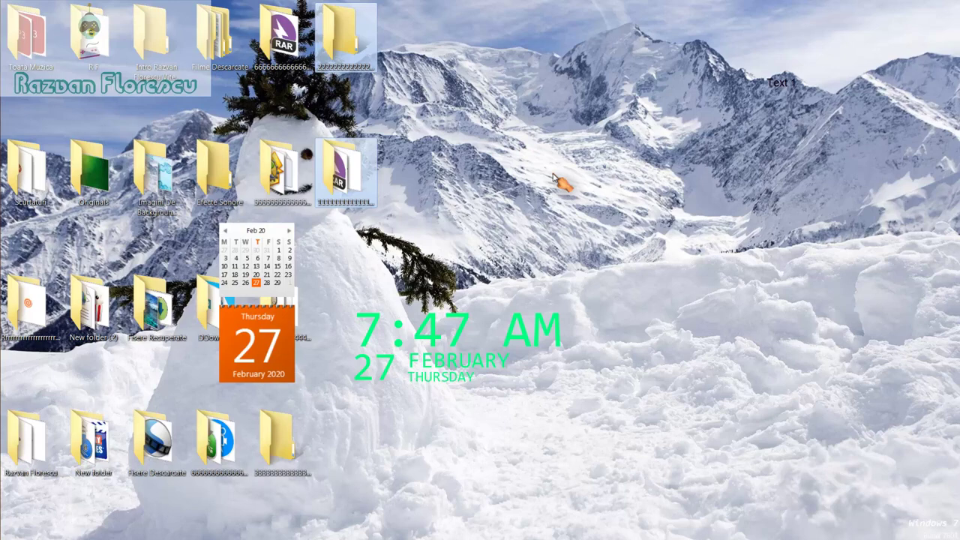
right_click(453, 406)
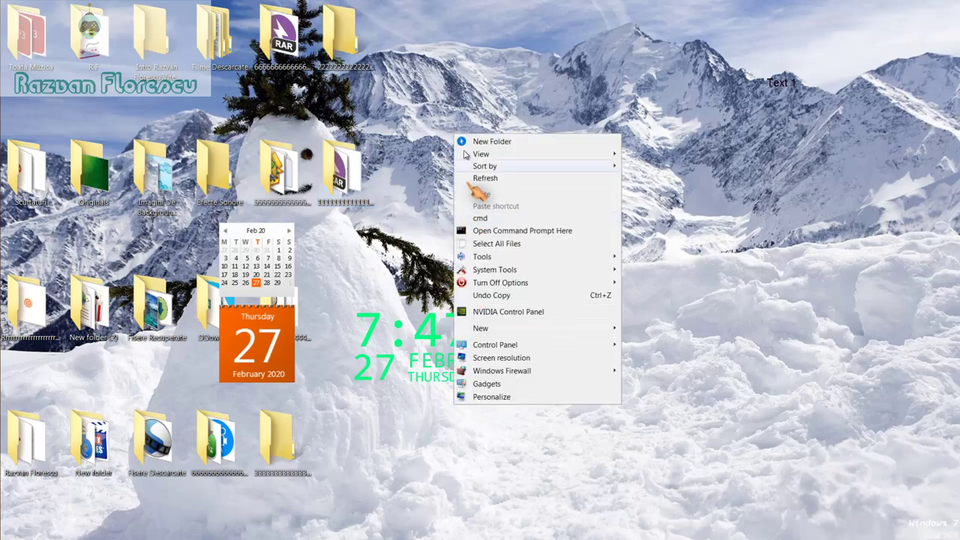
click(485, 178)
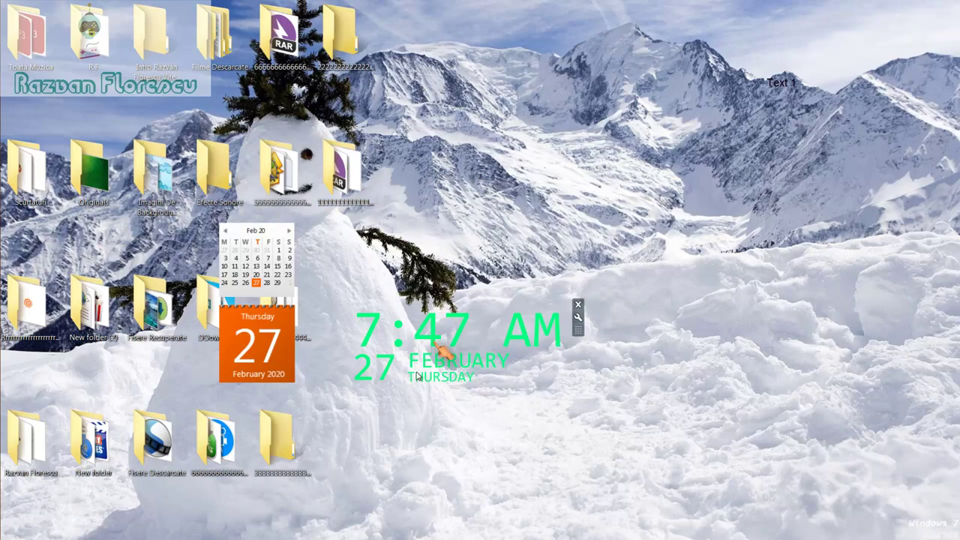
right_click(431, 407)
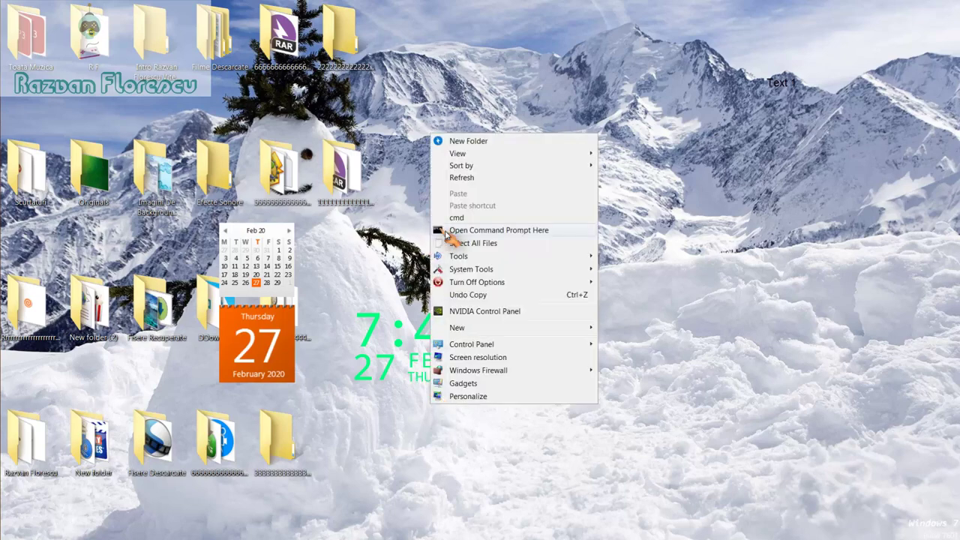
click(461, 178)
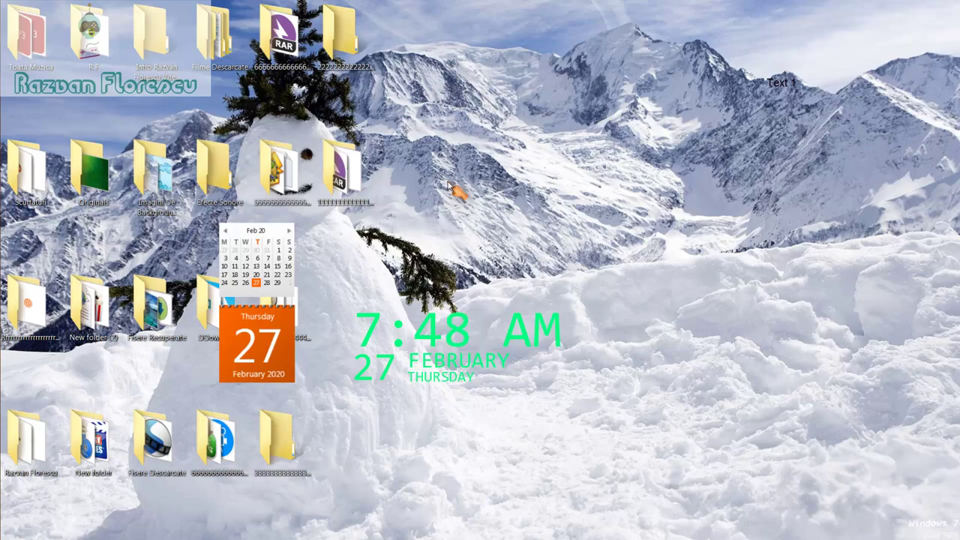
mouse_move(1, 174)
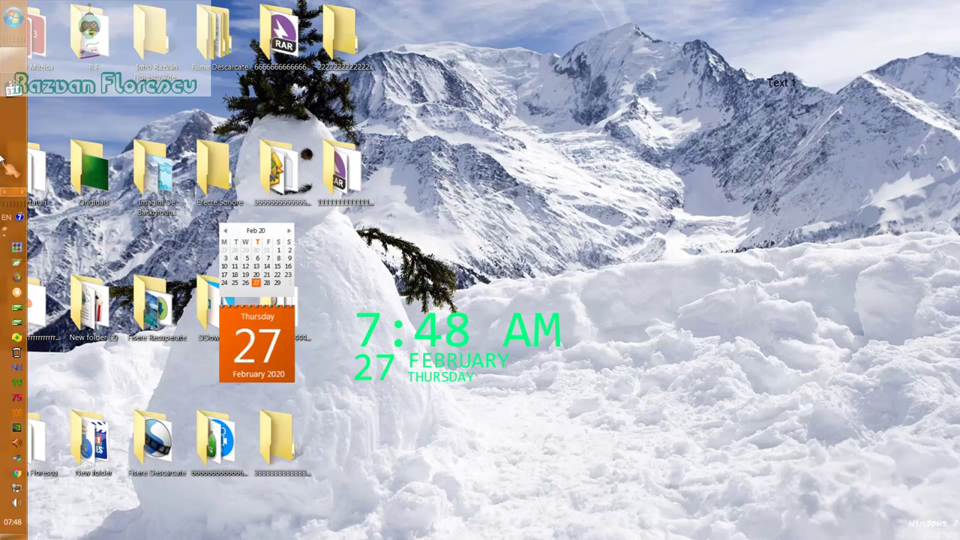
mouse_move(22, 68)
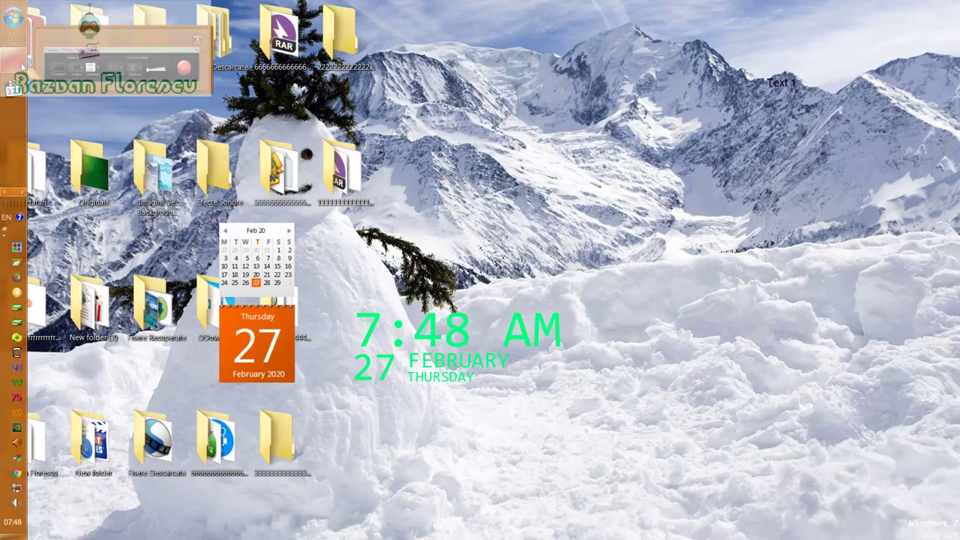
click(83, 75)
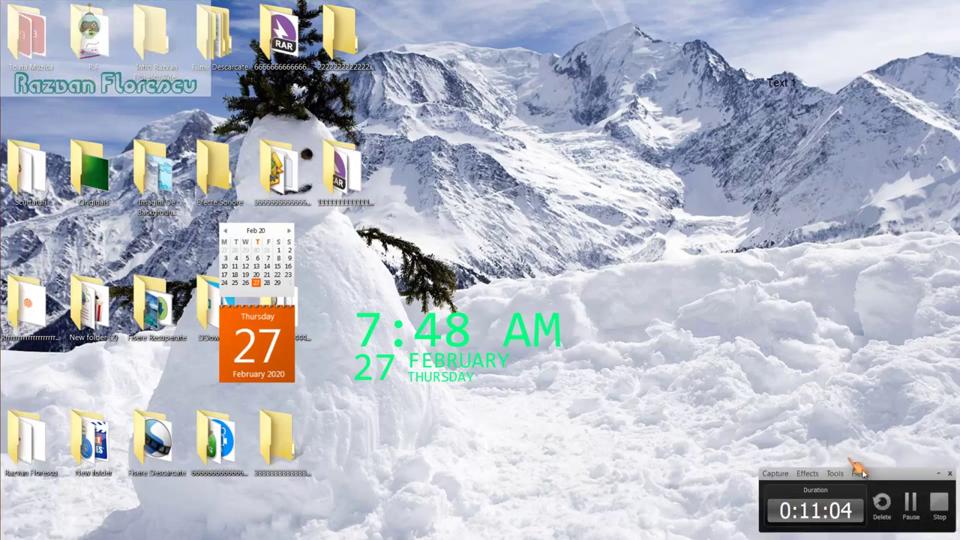
click(939, 504)
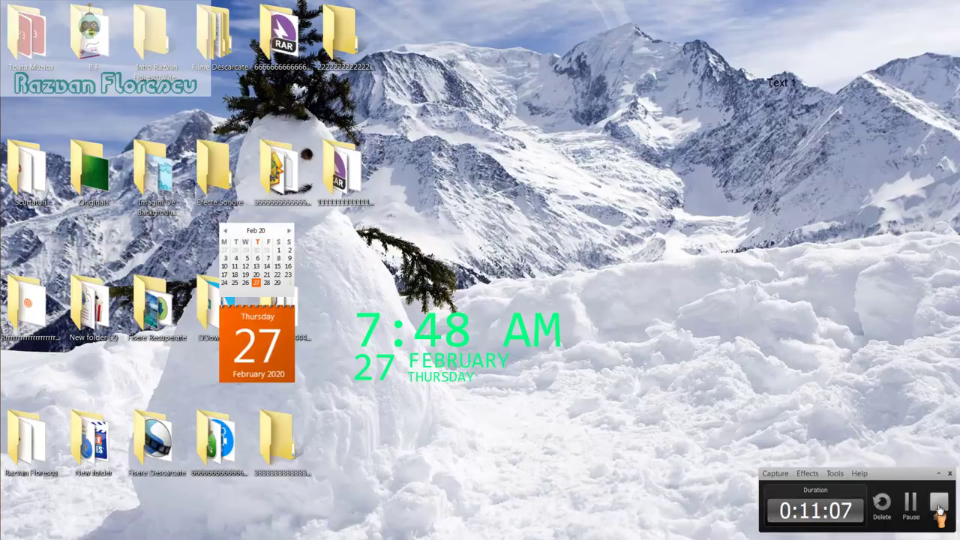